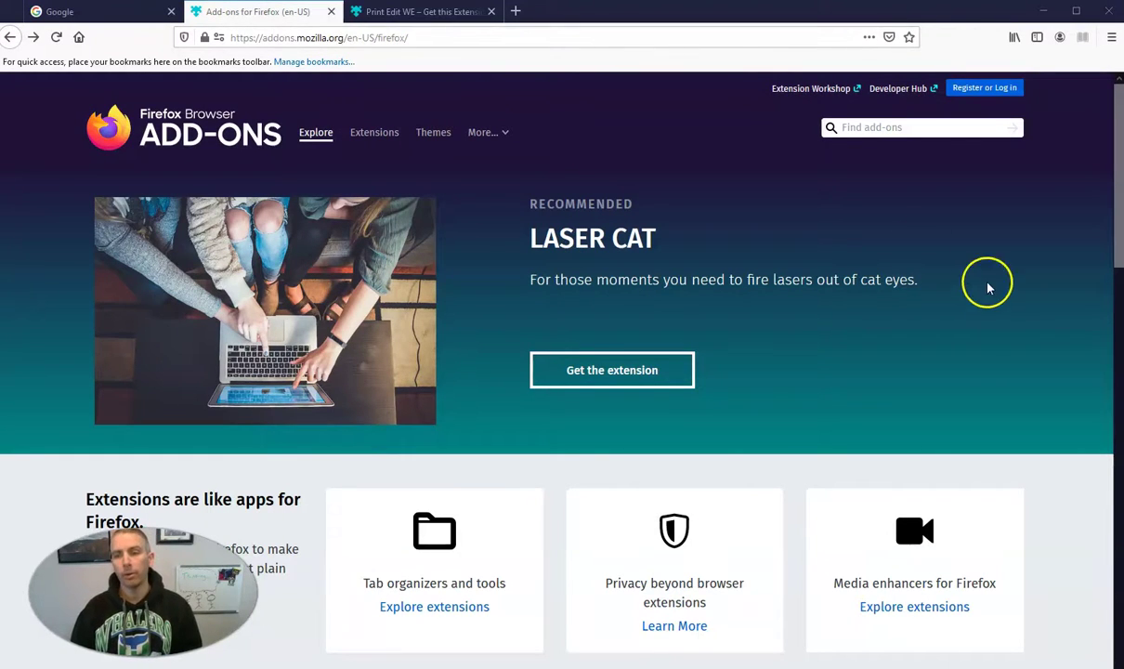
# - Scroll through the featured add-ons on the Firefox Add-ons home page
pyautogui.scroll(-3, 929, 288)
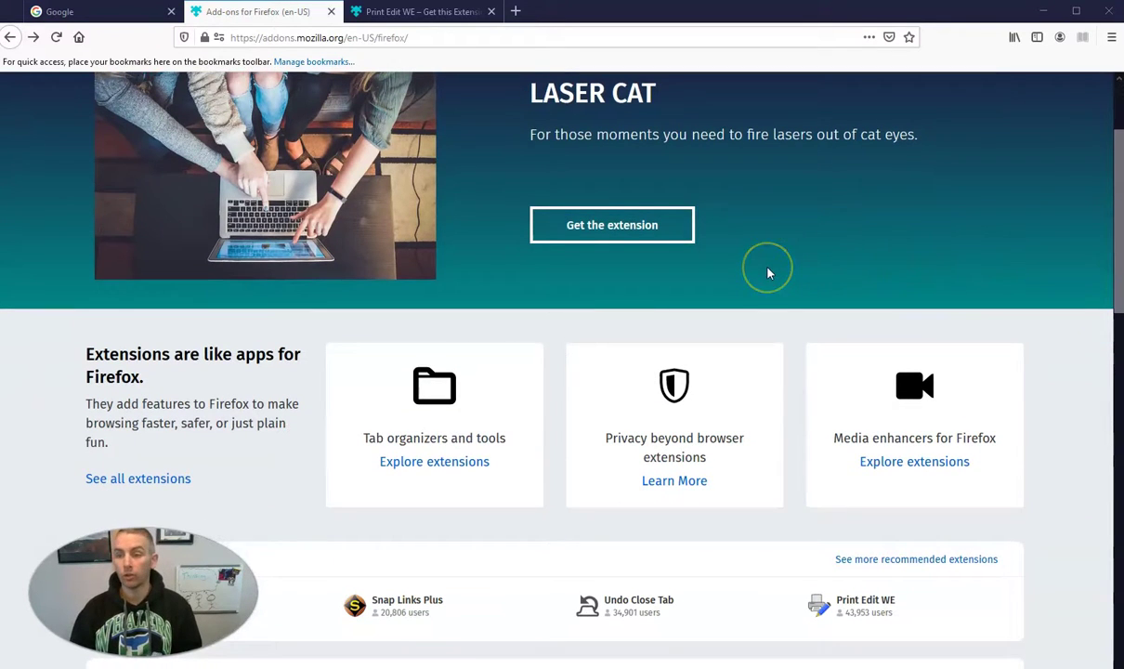
pyautogui.scroll(-3, 767, 271)
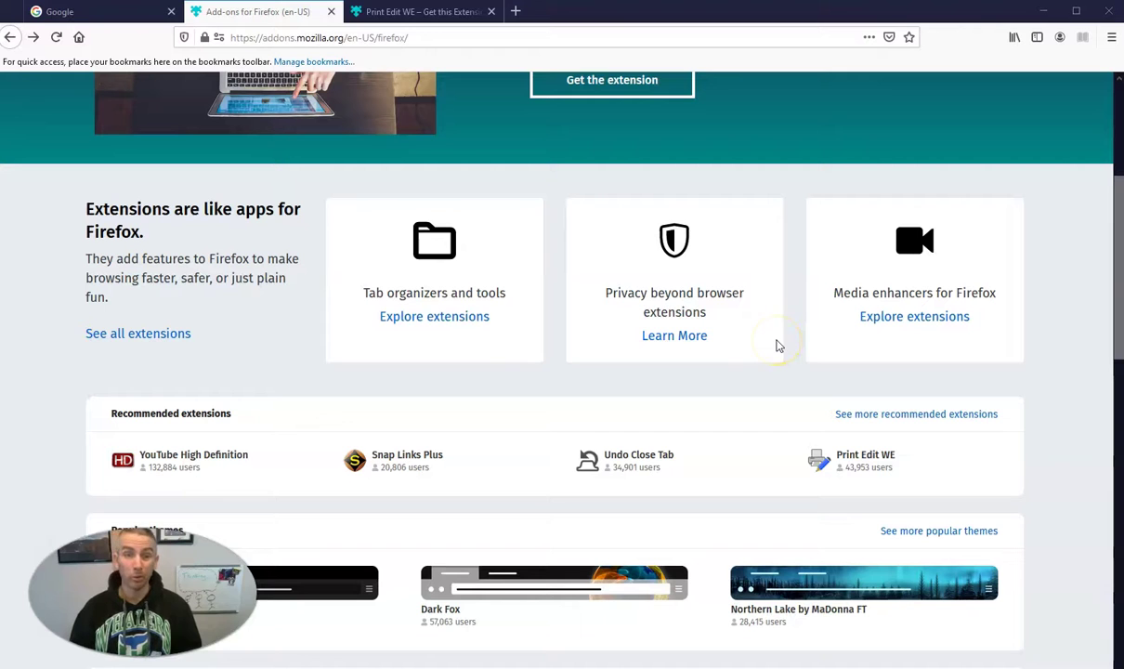
pyautogui.scroll(-3, 573, 385)
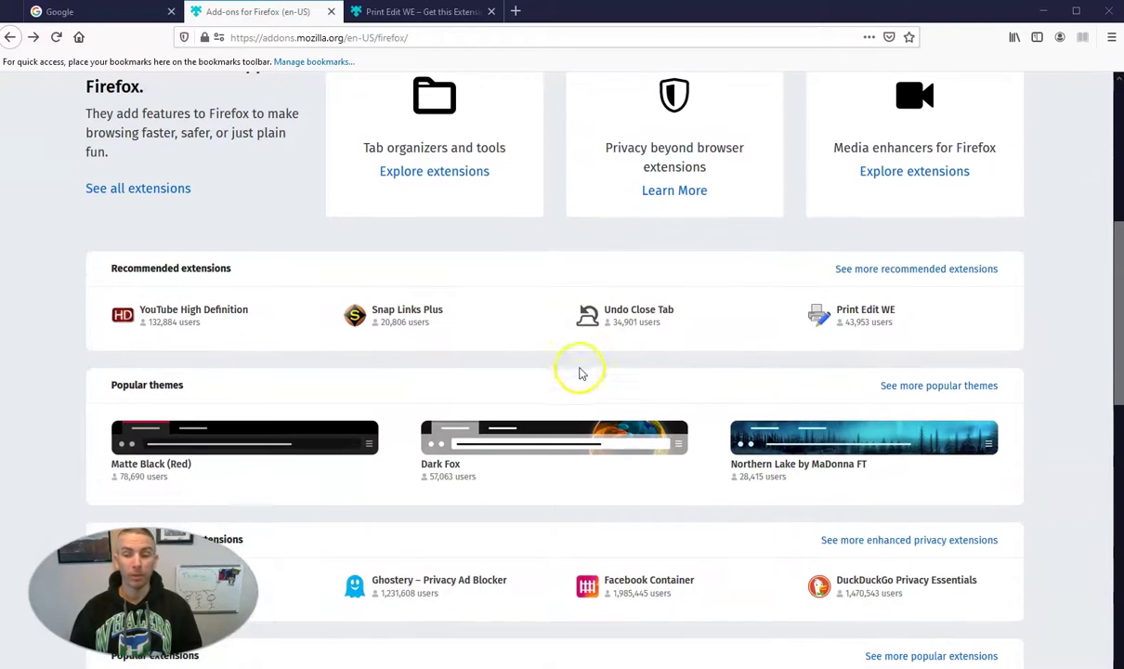
pyautogui.scroll(-3, 704, 320)
pyautogui.scroll(-3, 719, 306)
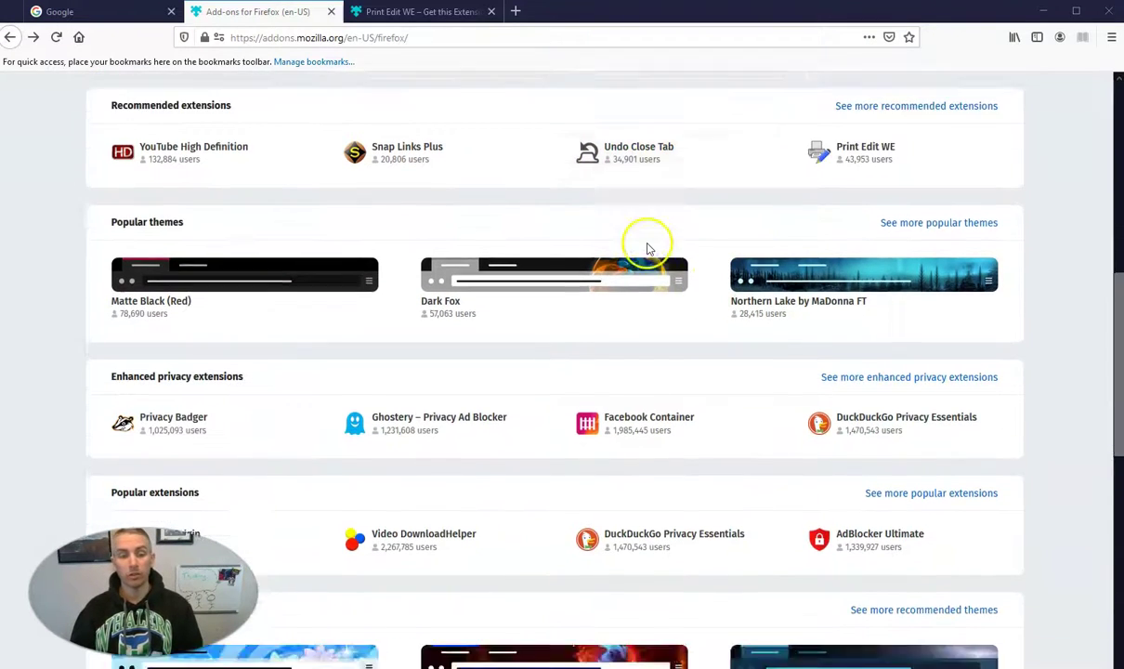
pyautogui.scroll(-3, 316, 260)
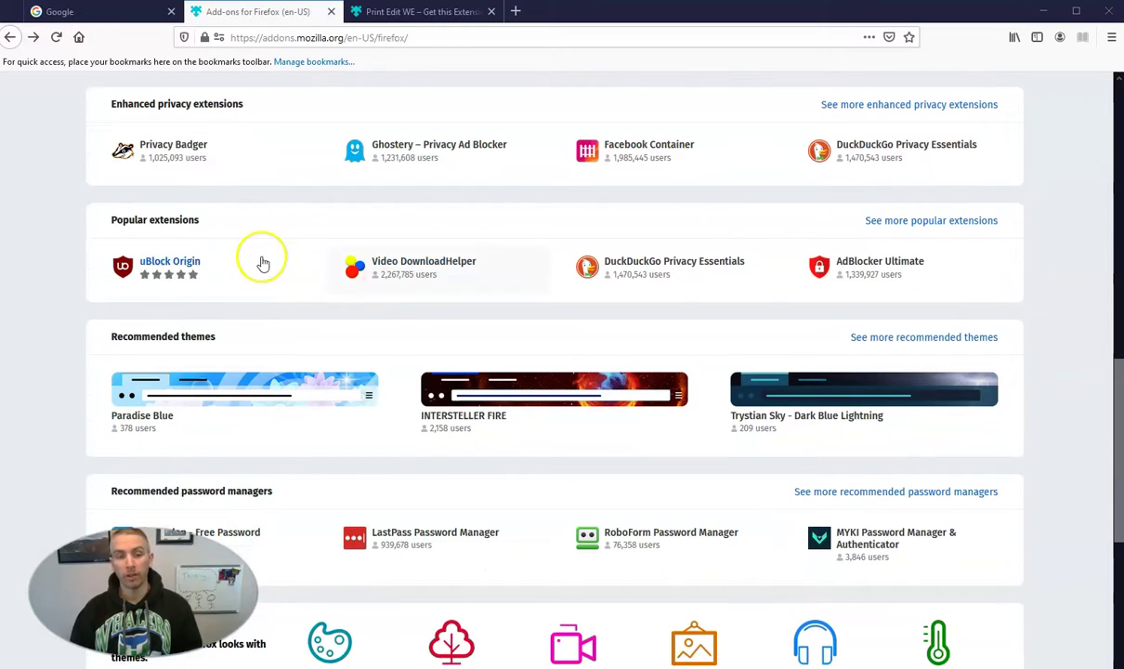
pyautogui.scroll(-3, 558, 325)
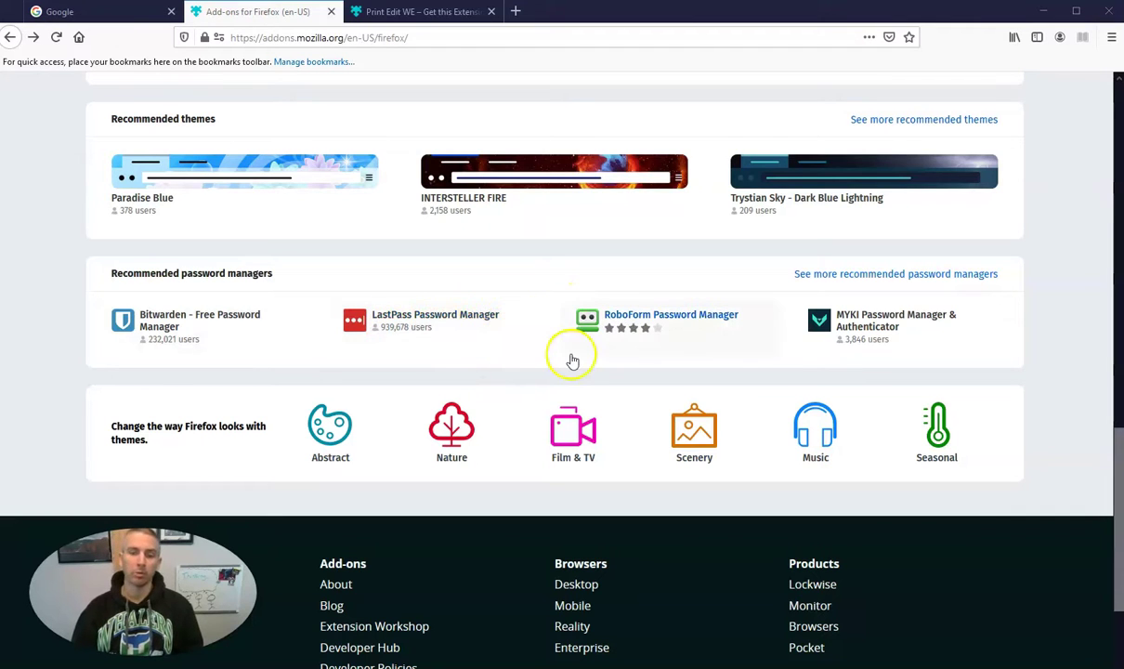
pyautogui.scroll(-3, 595, 362)
pyautogui.scroll(7, 467, 354)
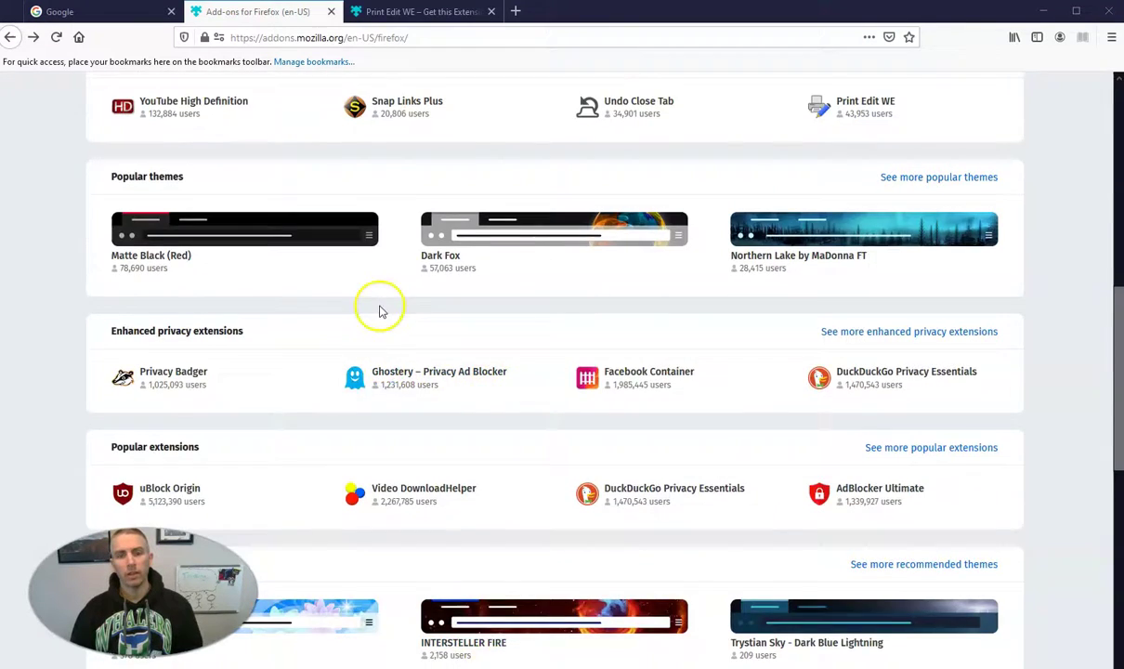
pyautogui.scroll(3, 557, 376)
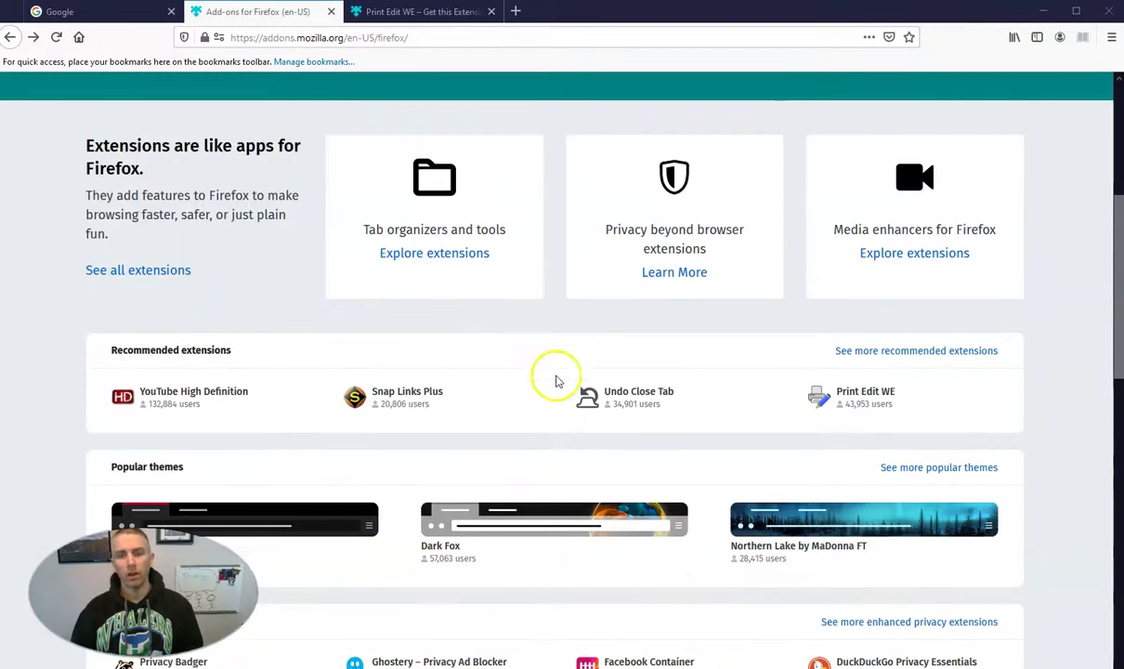
# - Bring up the full Recommended extensions results, 100 extensions found, and skim the list
pyautogui.click(962, 358)
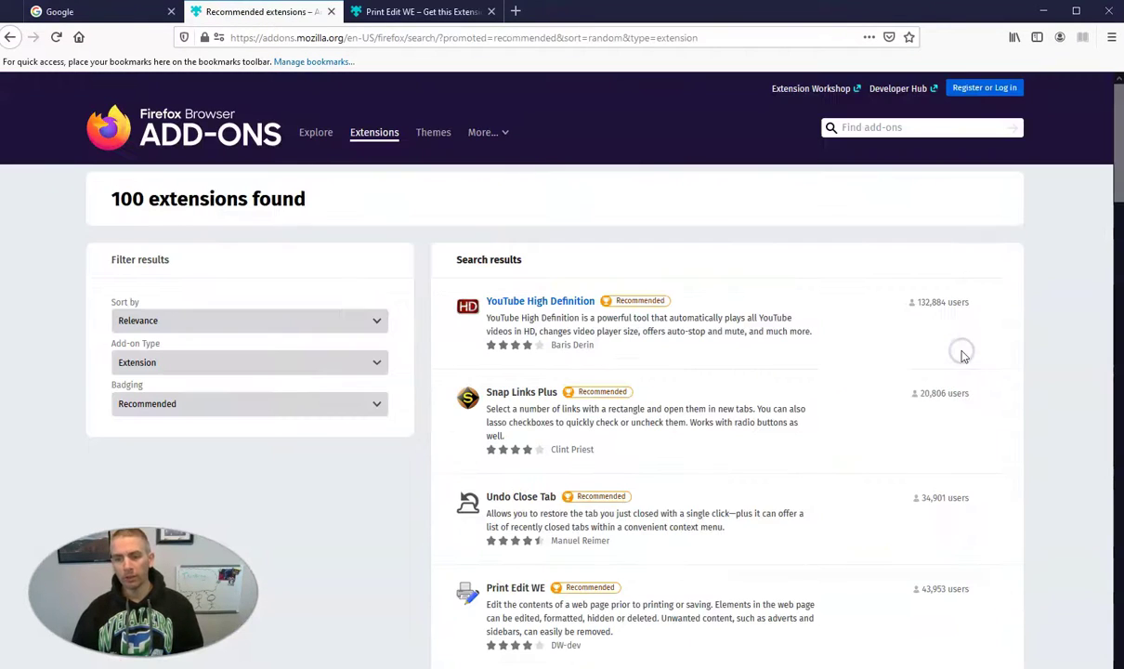
pyautogui.scroll(-6, 752, 368)
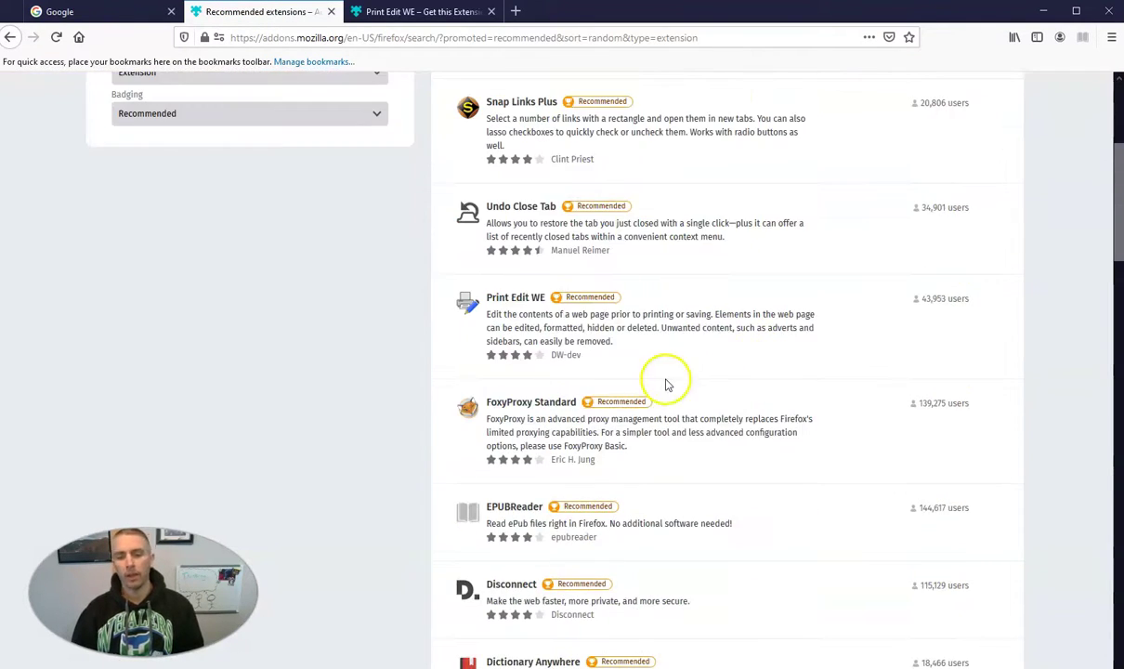
pyautogui.scroll(-4, 602, 420)
pyautogui.scroll(10, 614, 431)
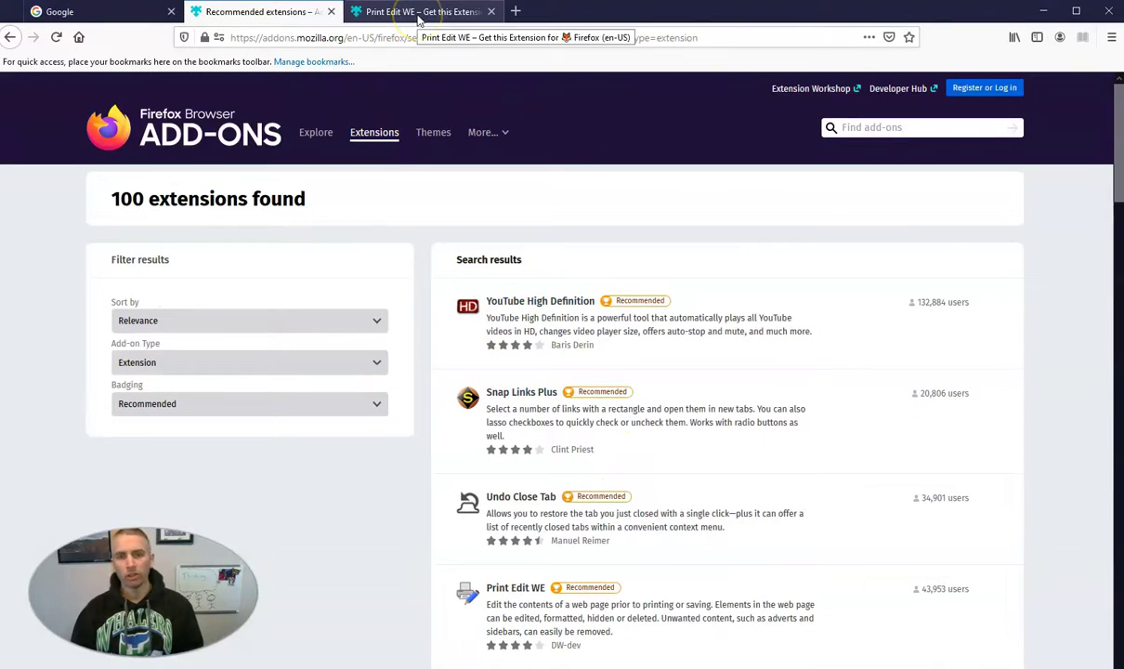
pyautogui.click(416, 13)
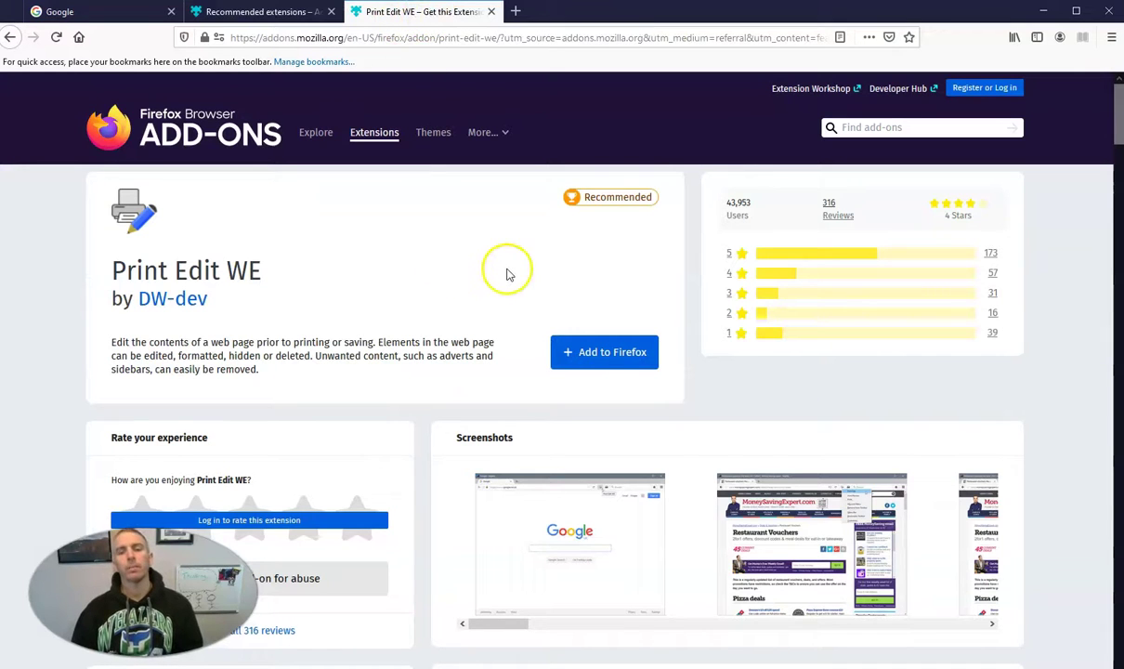
pyautogui.scroll(-1, 513, 274)
pyautogui.scroll(-2, 514, 274)
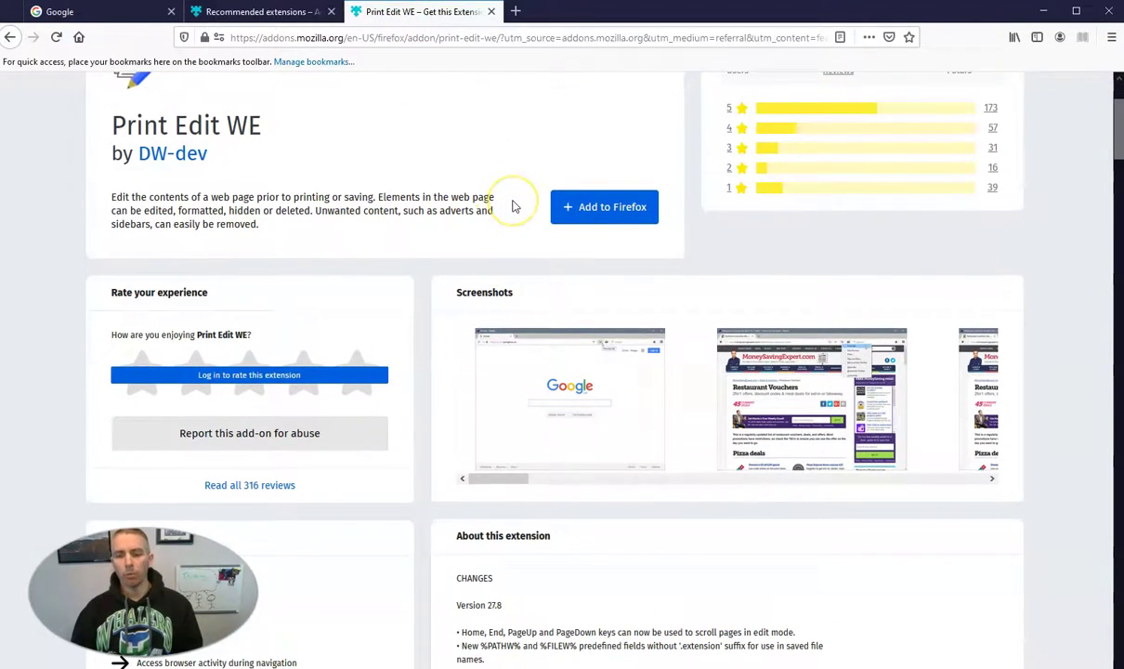
pyautogui.scroll(-4, 514, 206)
pyautogui.scroll(-2, 516, 203)
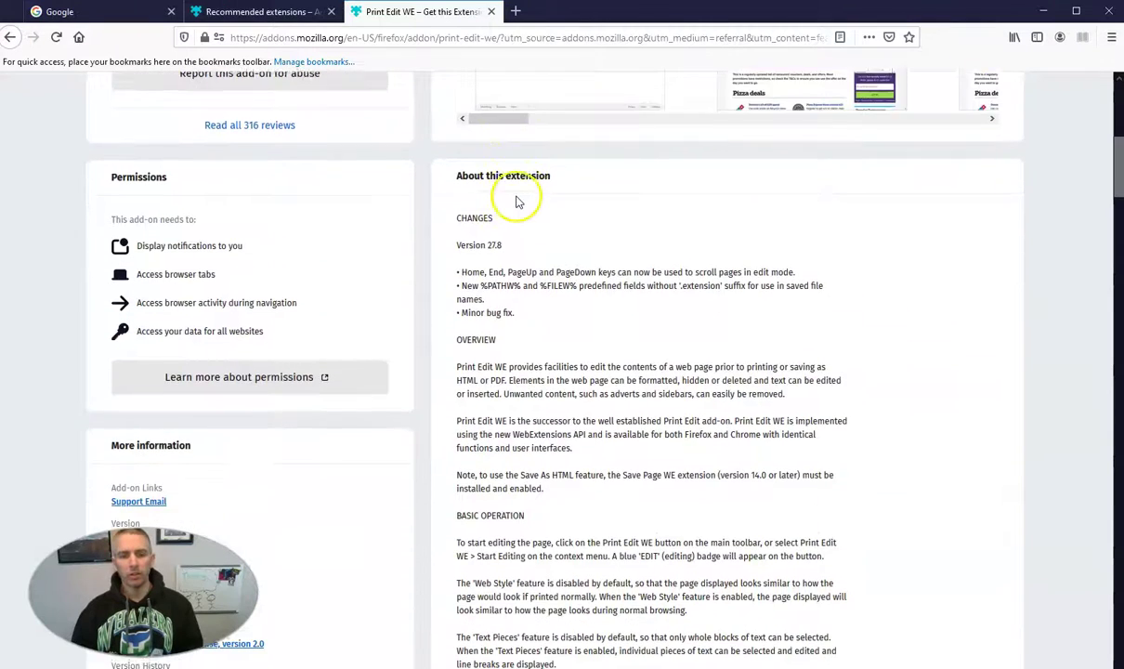
pyautogui.scroll(-2, 515, 197)
pyautogui.scroll(-3, 538, 193)
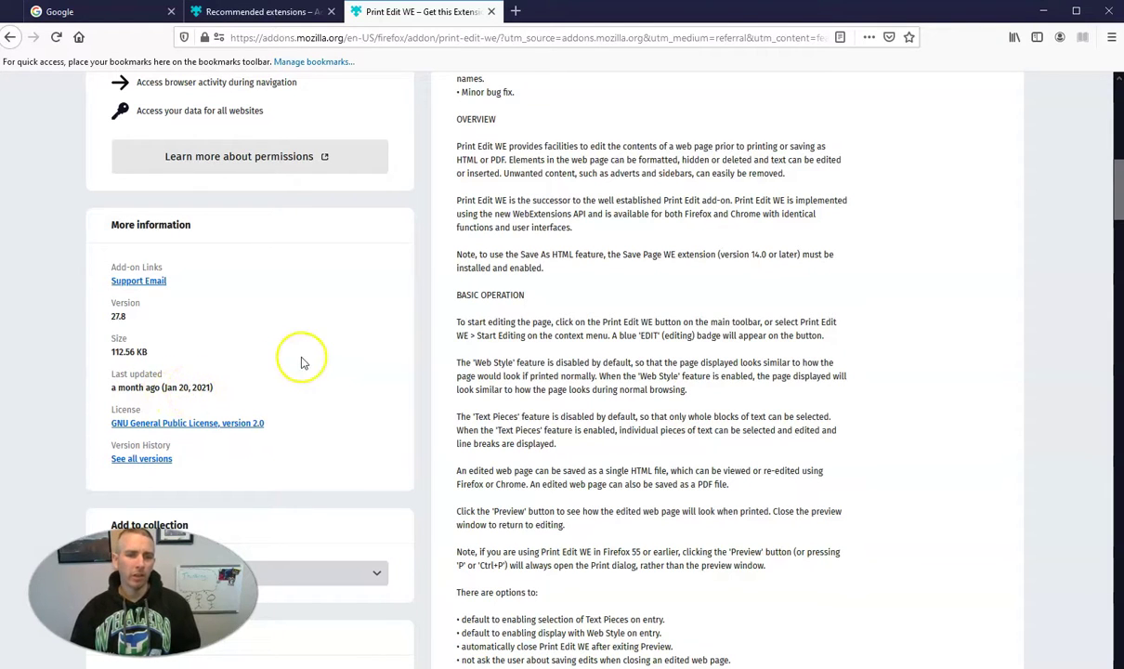
pyautogui.scroll(-2, 325, 376)
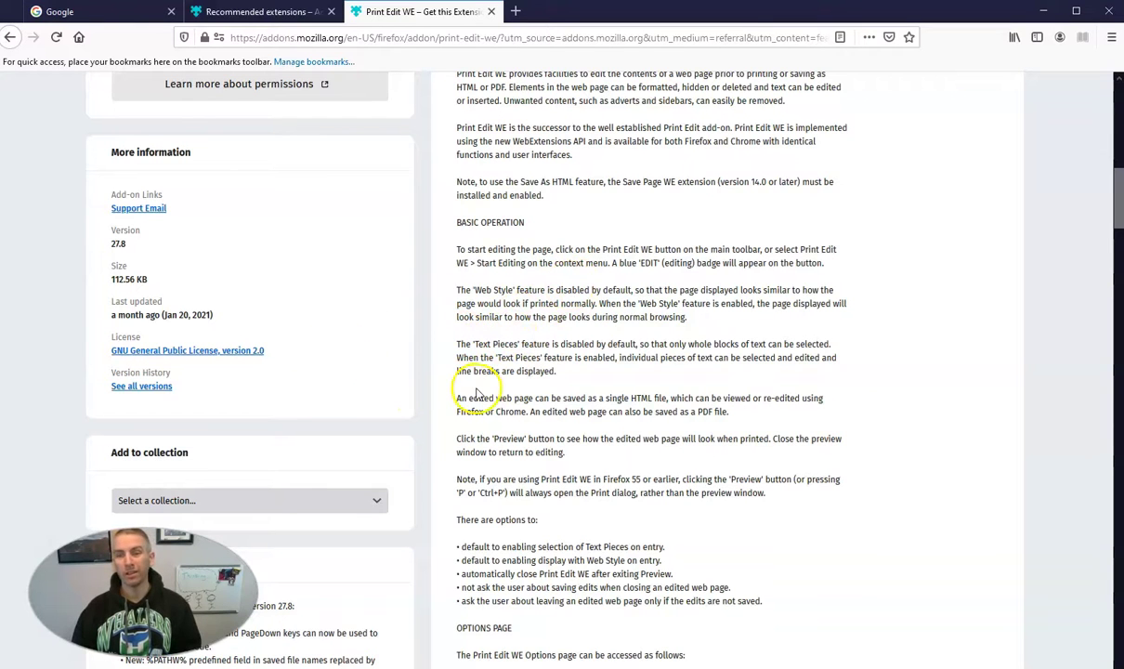
pyautogui.scroll(-3, 501, 381)
pyautogui.scroll(-4, 244, 309)
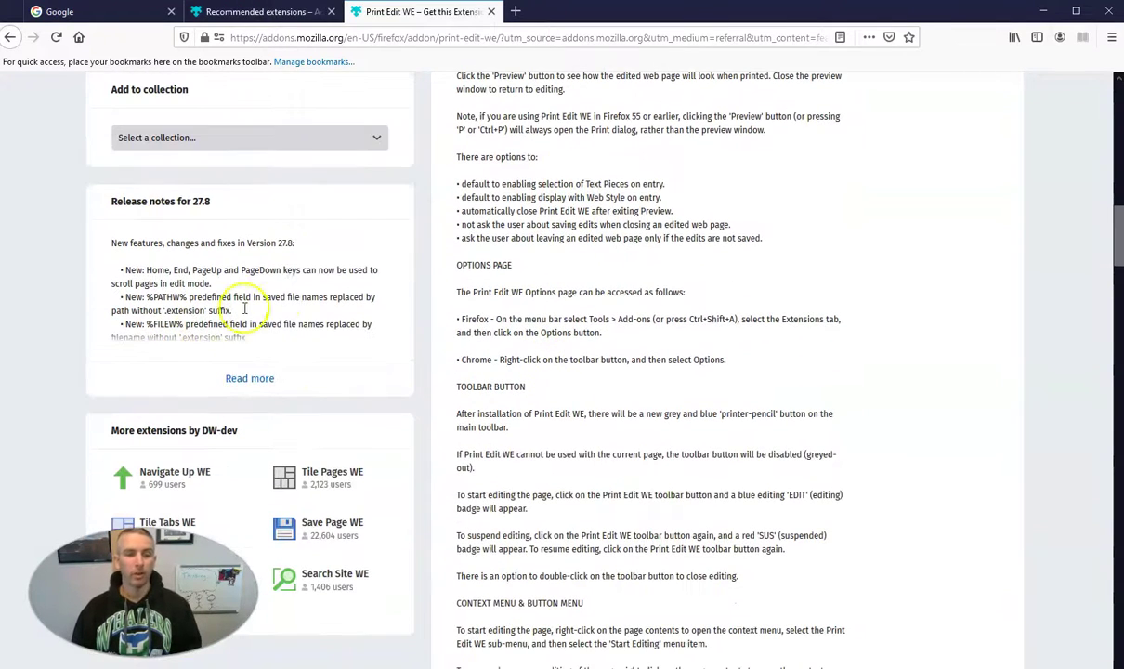
pyautogui.scroll(2, 235, 306)
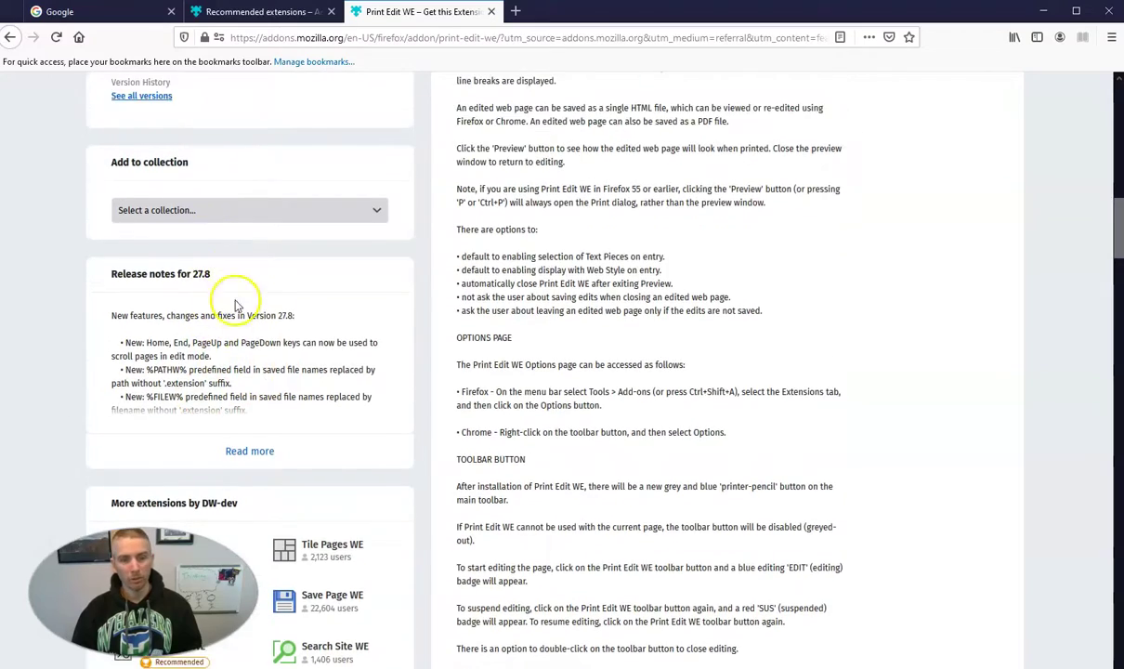
pyautogui.scroll(8, 650, 390)
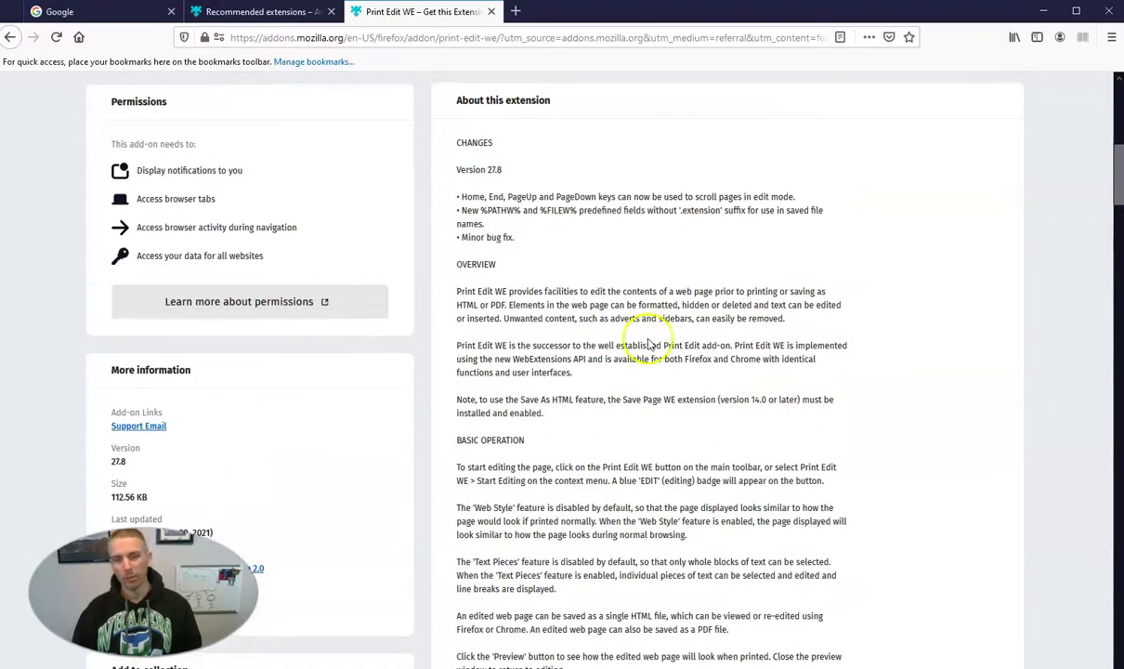
pyautogui.scroll(4, 640, 342)
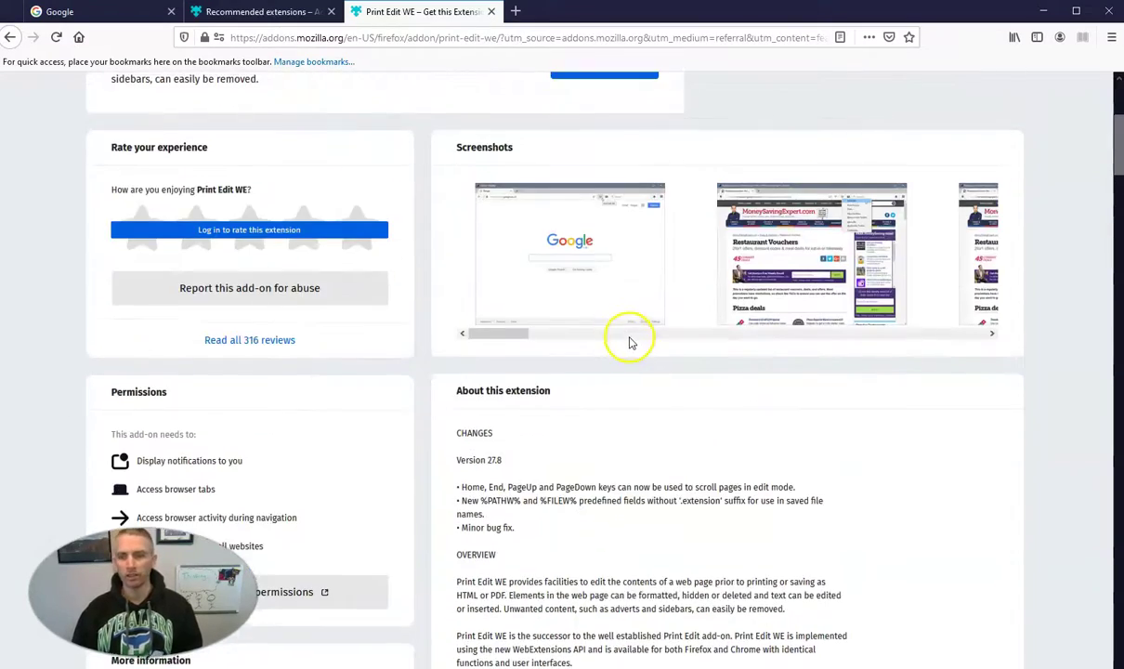
pyautogui.scroll(4, 629, 343)
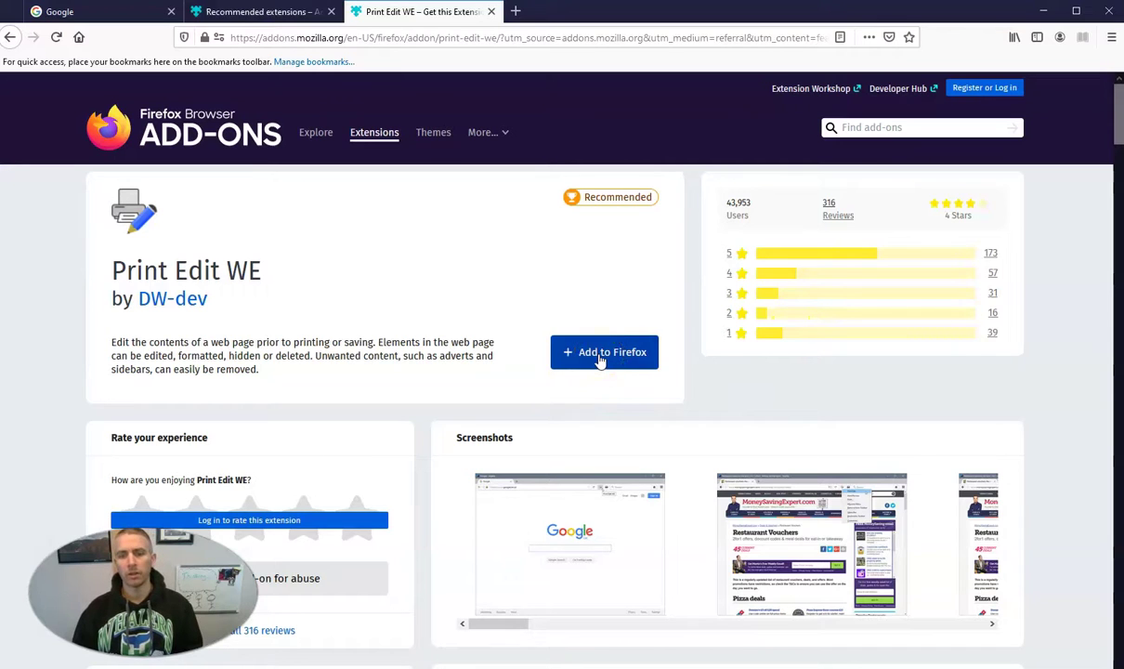
# - Add Print Edit WE to Firefox, accepting its requested permissions
pyautogui.click(600, 358)
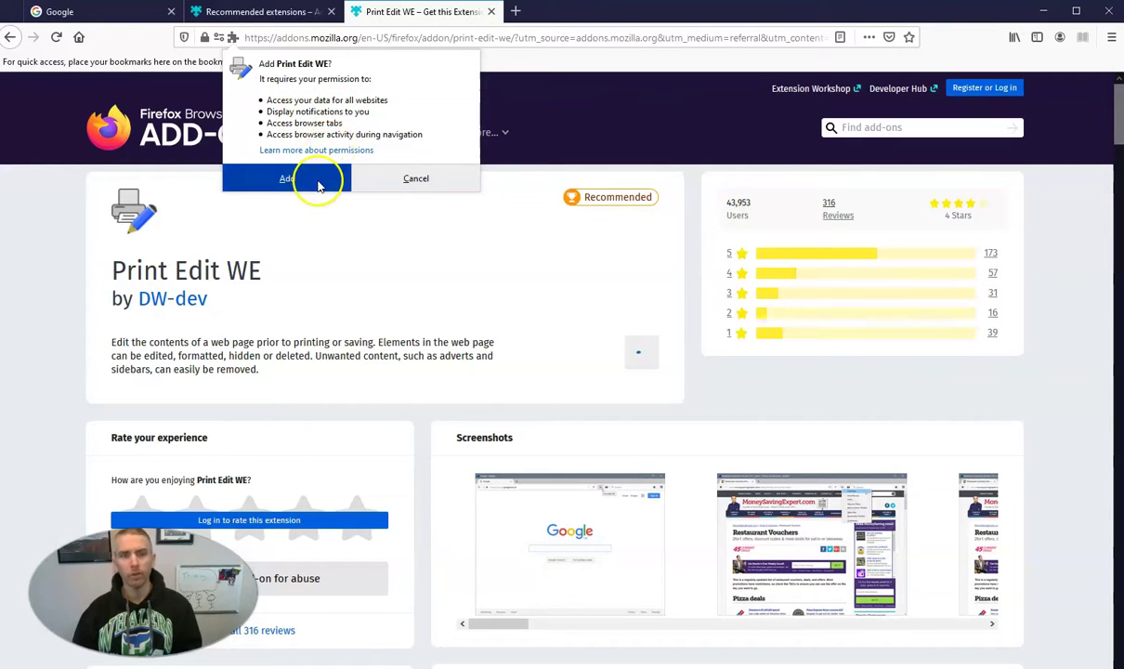
pyautogui.click(288, 178)
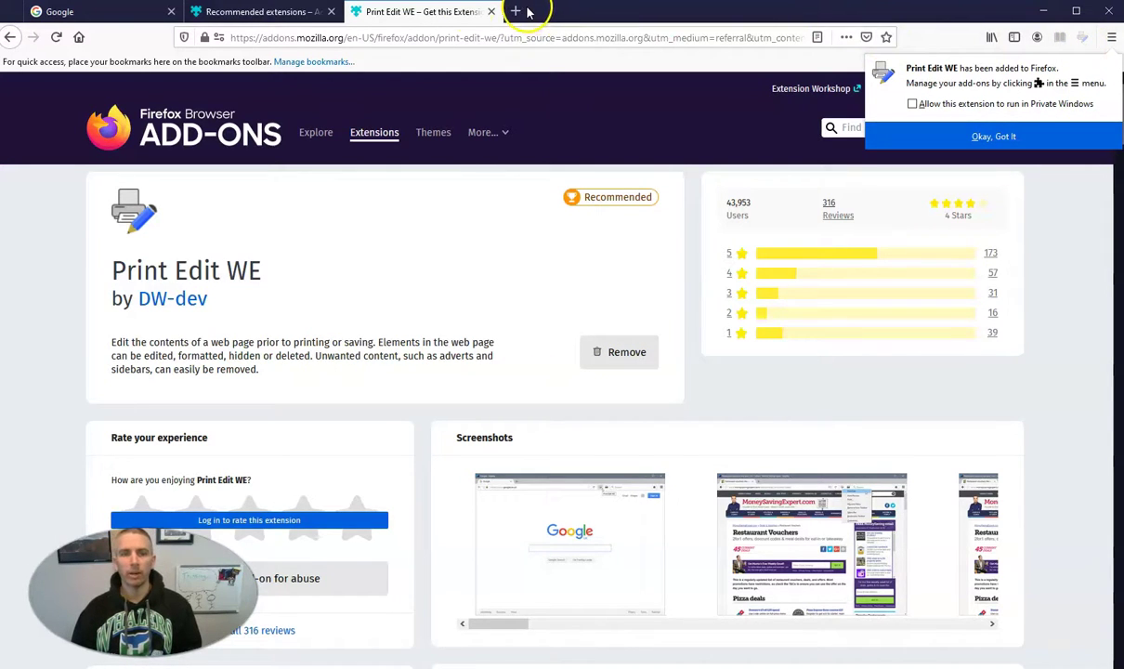
# - On the Google homepage, turn on Print Edit WE's editing toolbar, then close it again
pyautogui.click(102, 13)
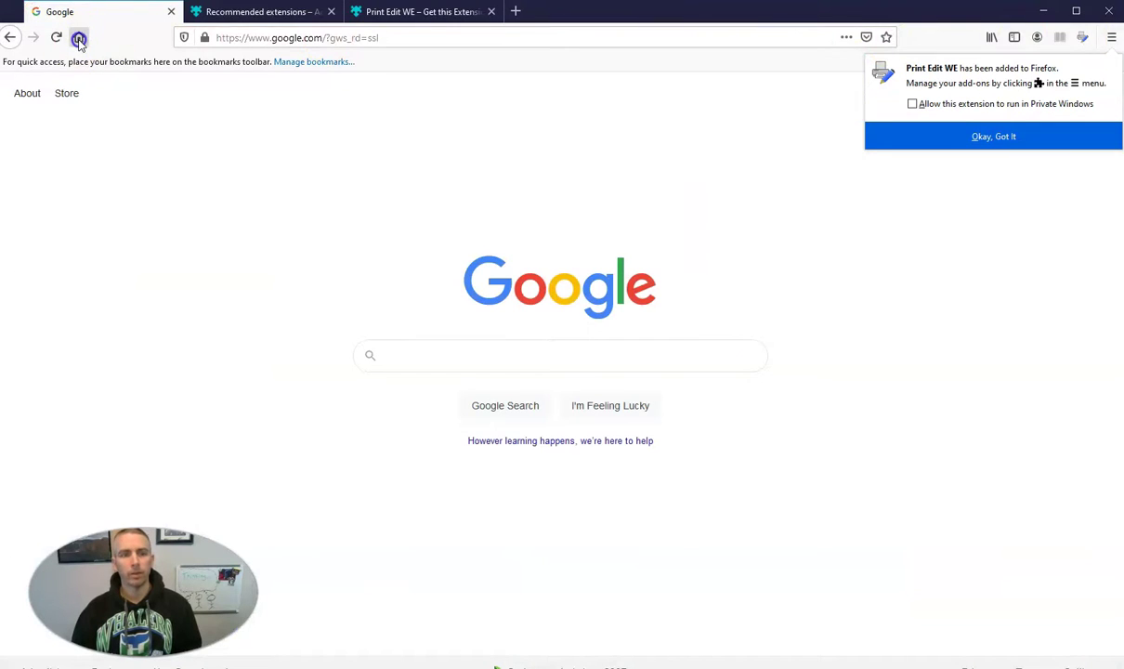
pyautogui.click(79, 39)
pyautogui.click(1031, 136)
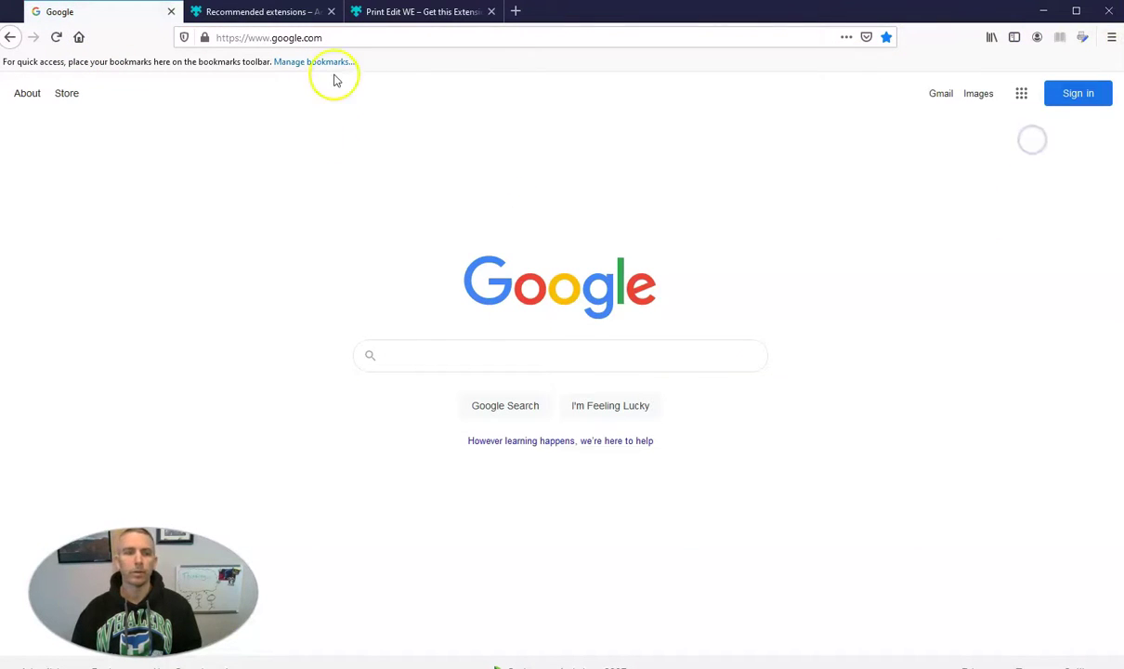
pyautogui.click(1082, 39)
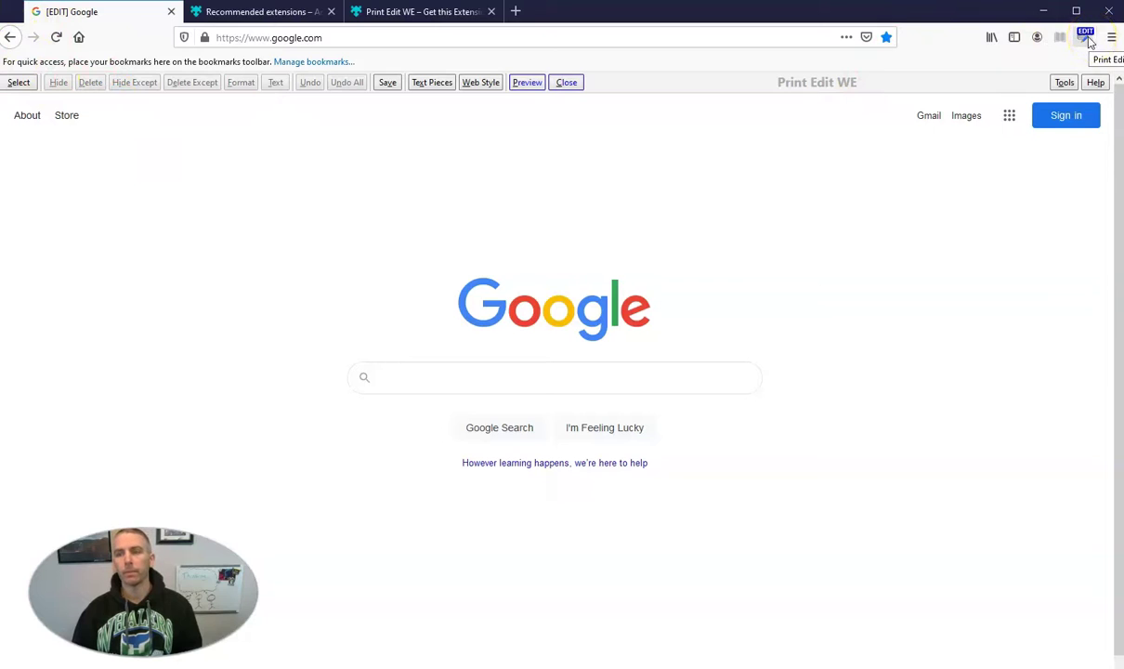
pyautogui.click(1085, 39)
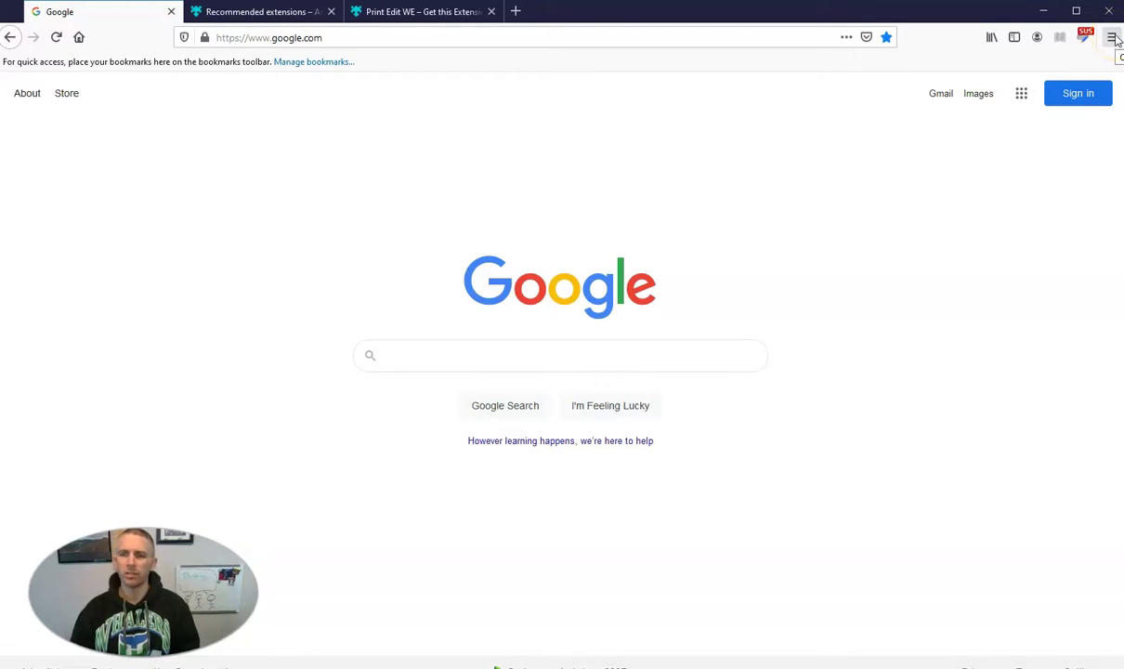
# - Disable the Print Edit WE extension in the Add-ons Manager
pyautogui.click(1113, 38)
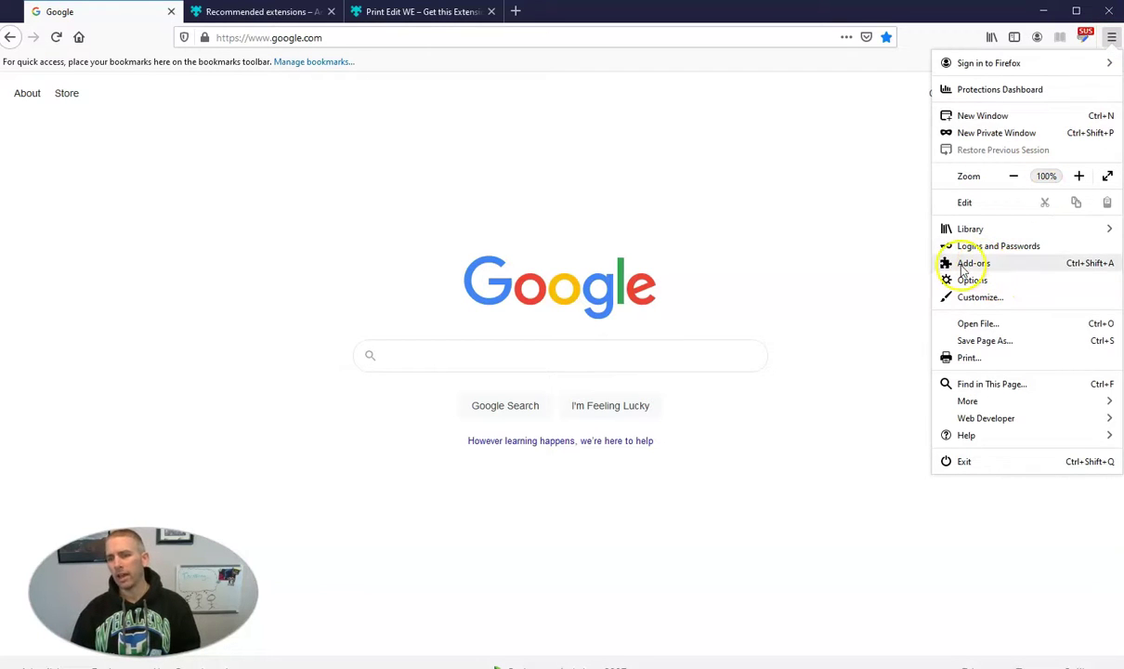
pyautogui.click(980, 265)
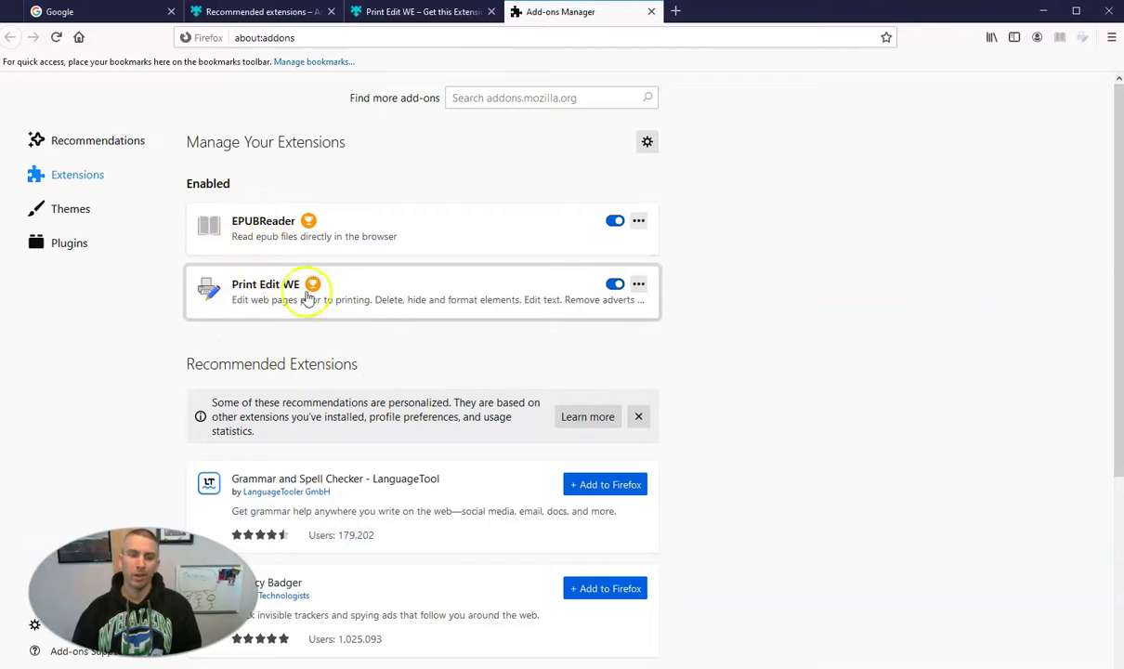
pyautogui.click(613, 286)
pyautogui.click(640, 288)
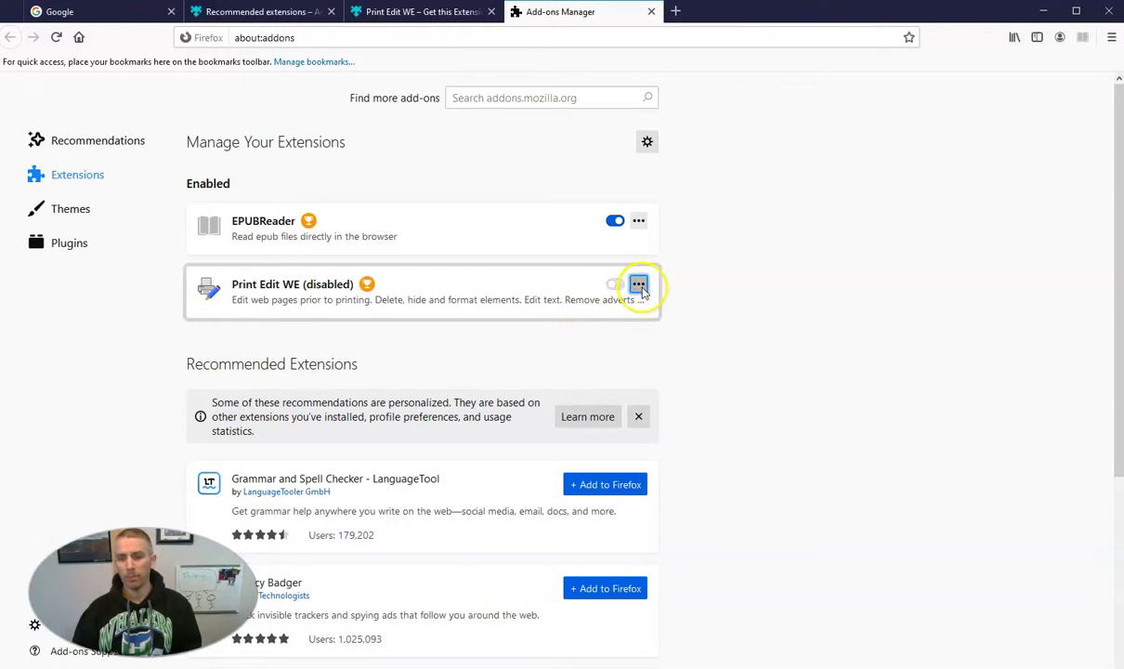
# - Remove Print Edit WE from Firefox, leaving only EPUBReader enabled
pyautogui.click(653, 310)
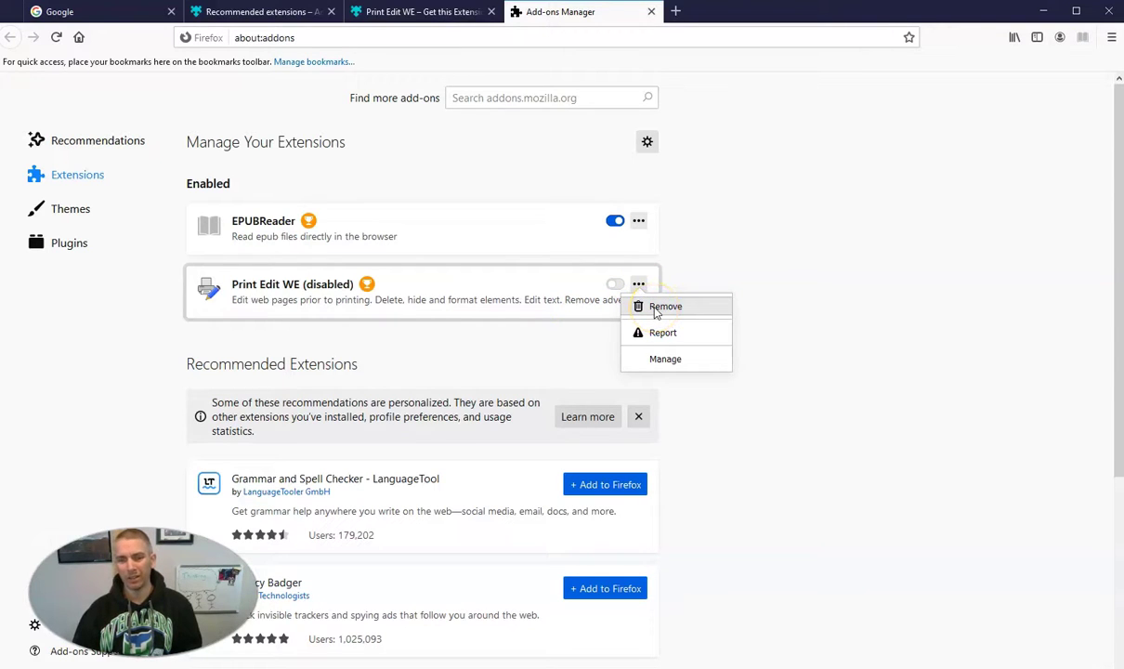
pyautogui.click(656, 311)
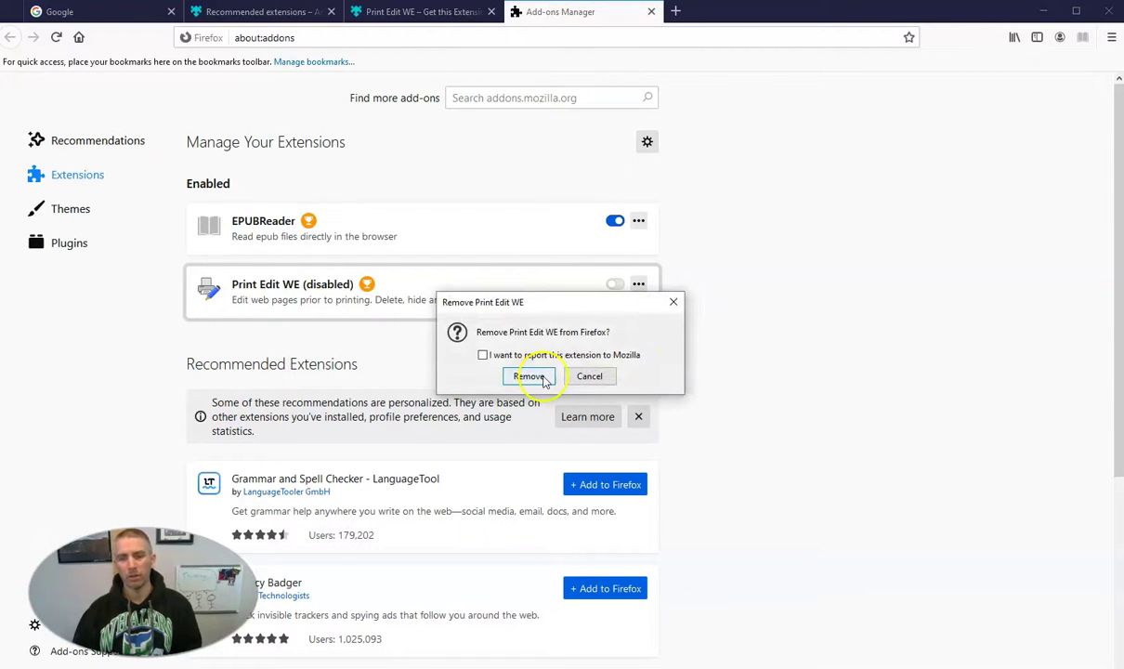
pyautogui.click(529, 376)
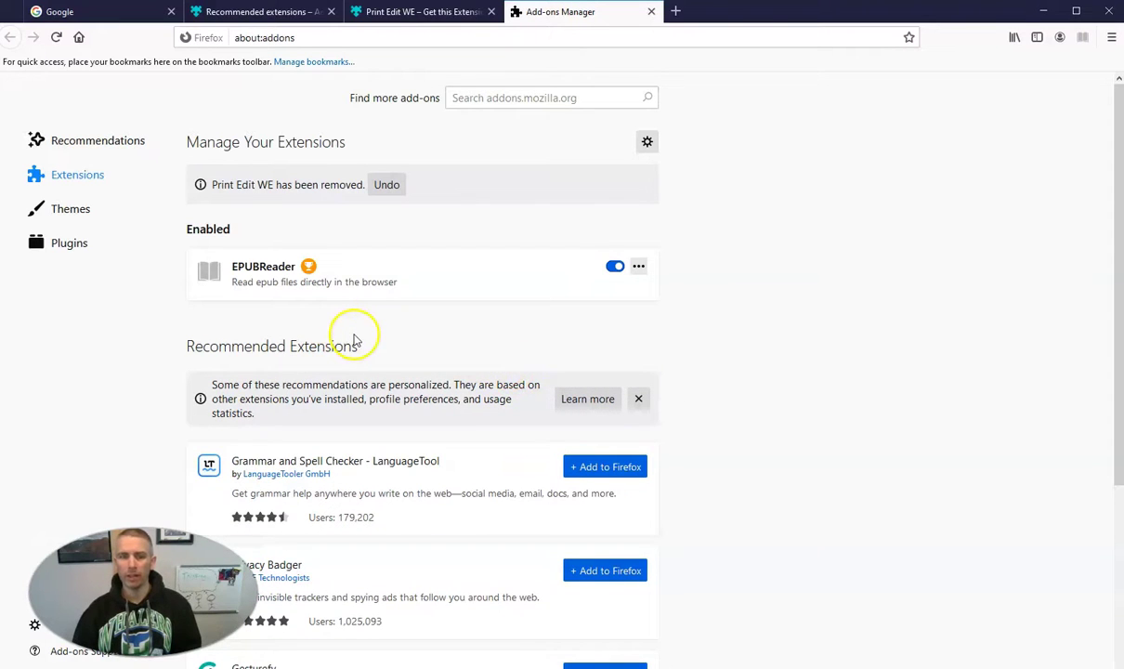